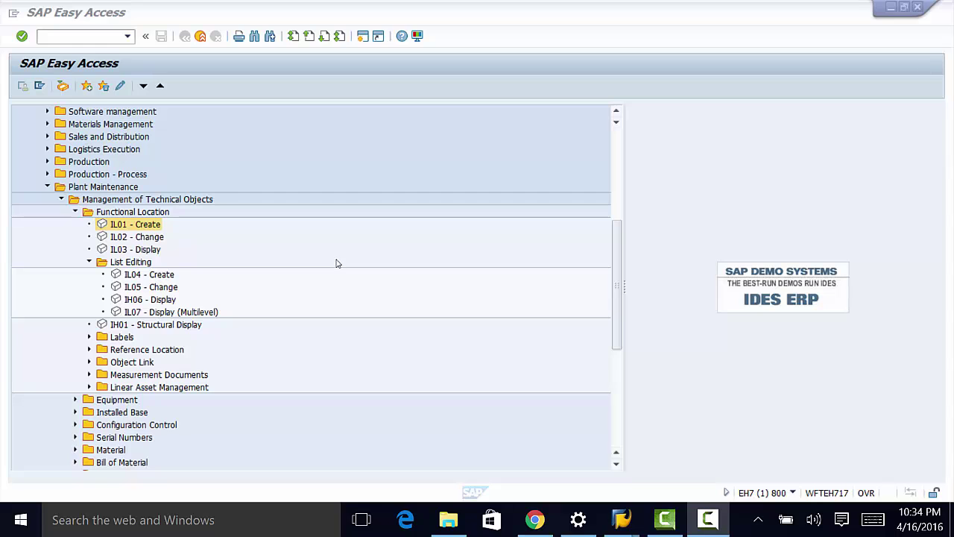
# Step: Scroll the Easy Access menu tree to find IL01 - Create under Functional Location
pyautogui.scroll(2, 336, 263)
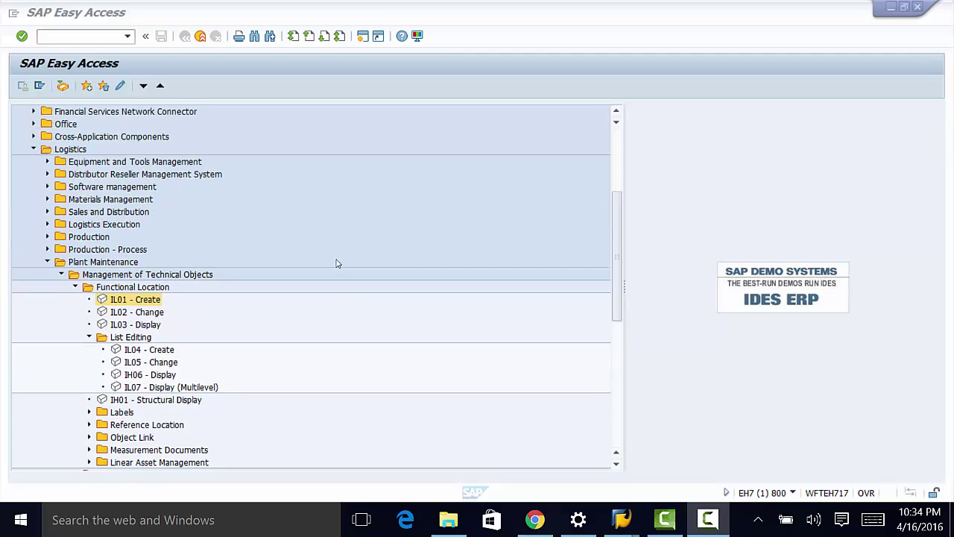
pyautogui.scroll(2, 328, 261)
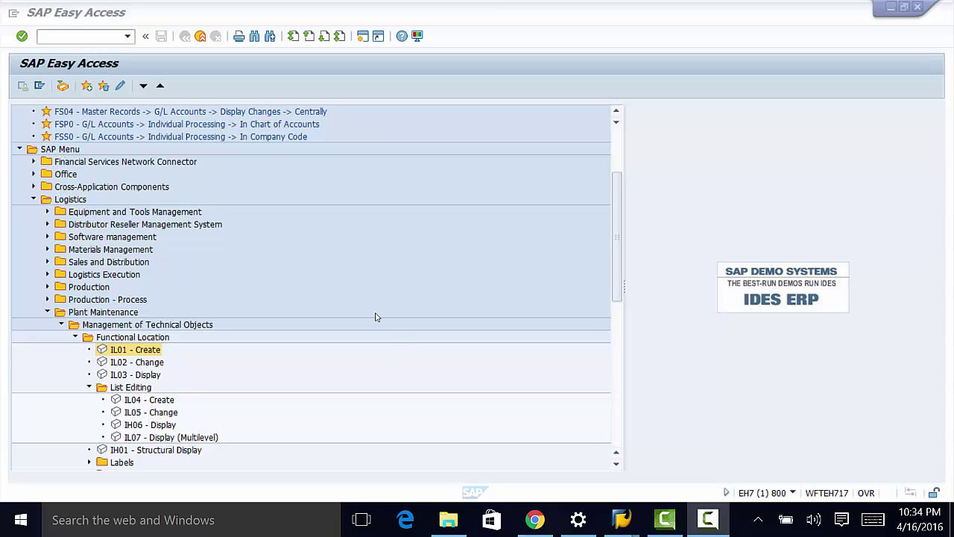
pyautogui.scroll(-1, 346, 288)
pyautogui.scroll(-3, 347, 287)
pyautogui.scroll(-2, 335, 283)
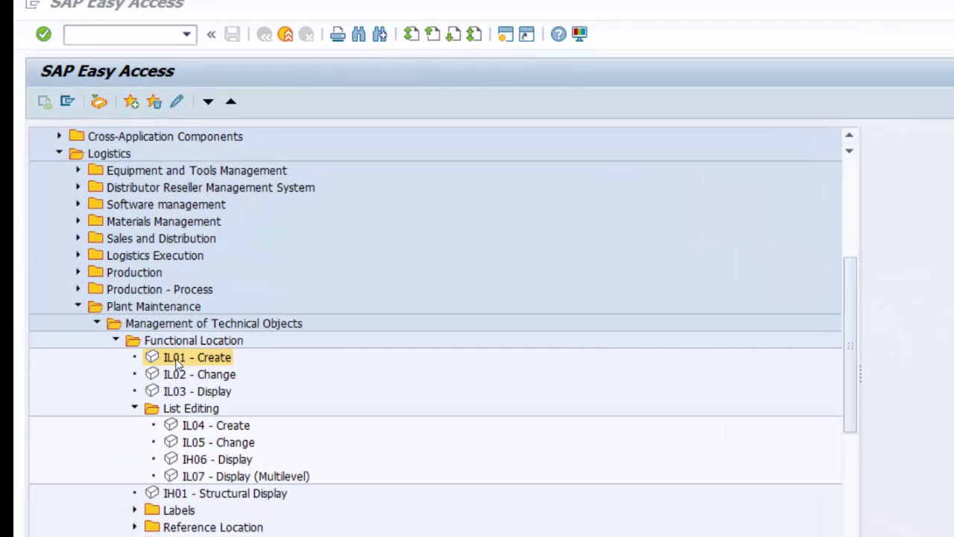
pyautogui.scroll(-1, 325, 338)
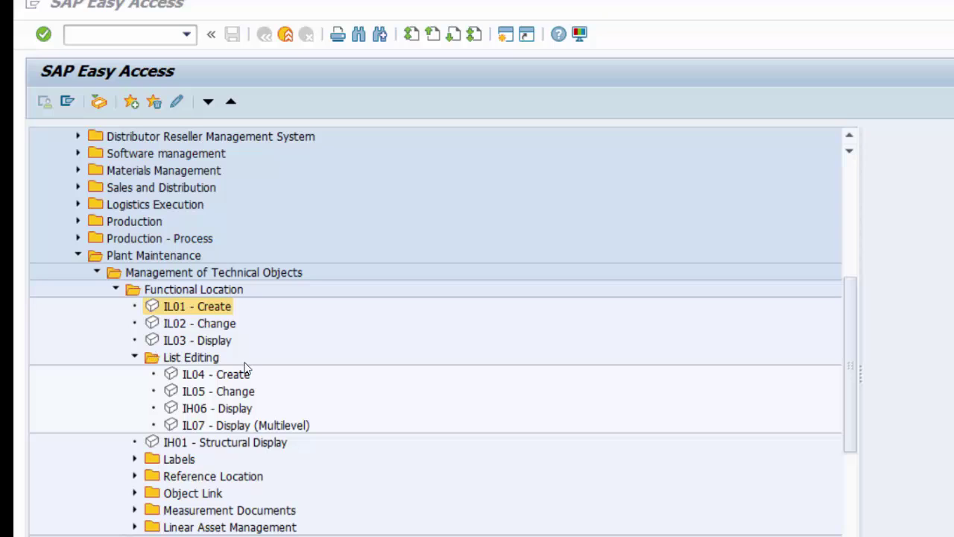
pyautogui.scroll(-1, 272, 397)
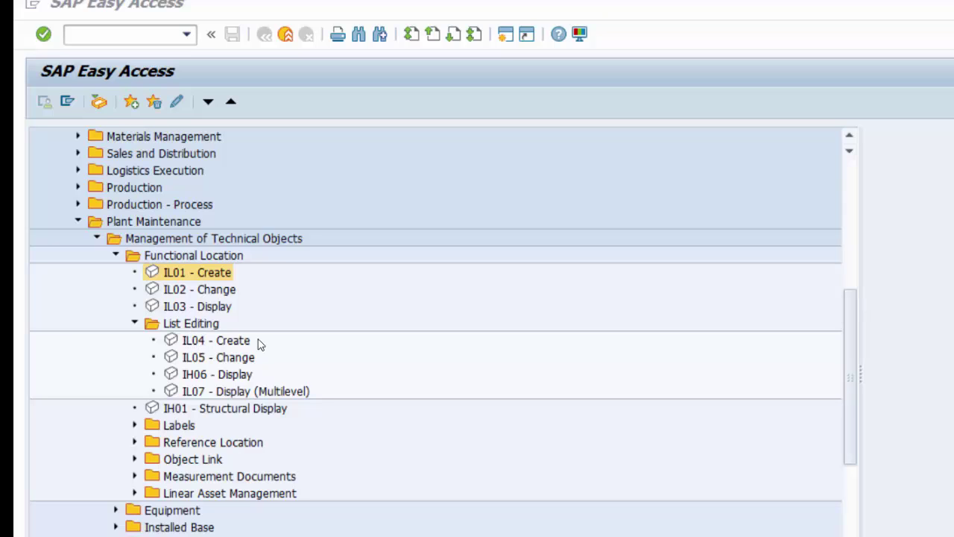
pyautogui.scroll(1, 294, 339)
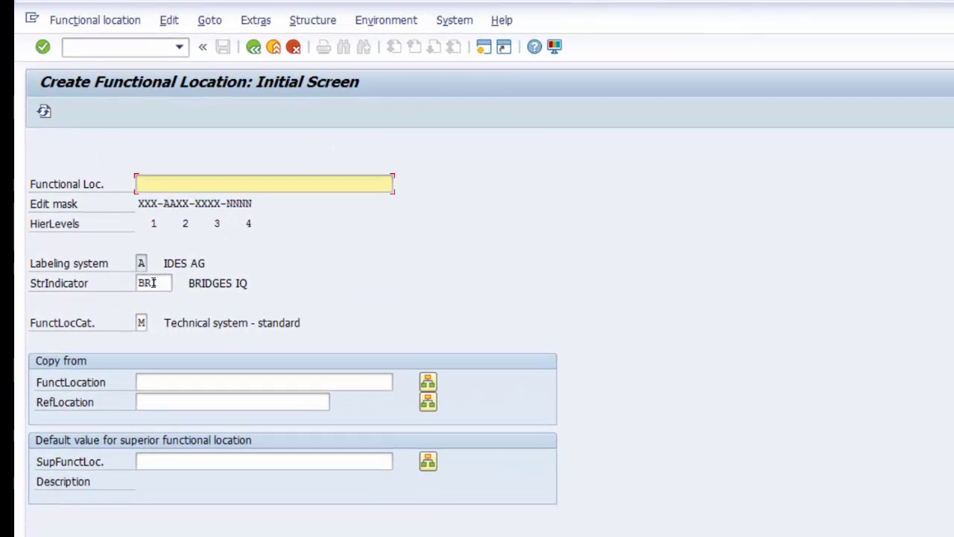
# Step: Review the structure indicator list for BRI, then return to the Easy Access menu
pyautogui.click(173, 301)
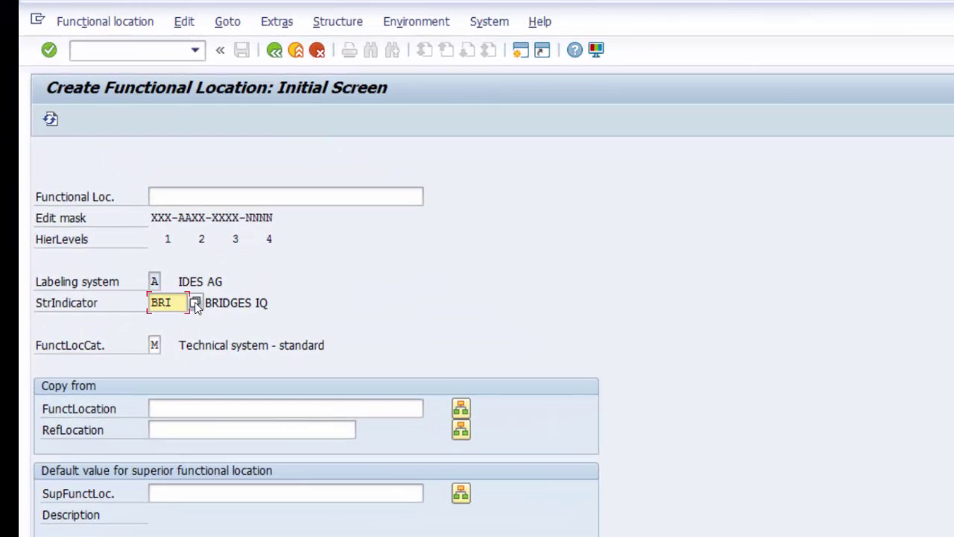
pyautogui.click(195, 302)
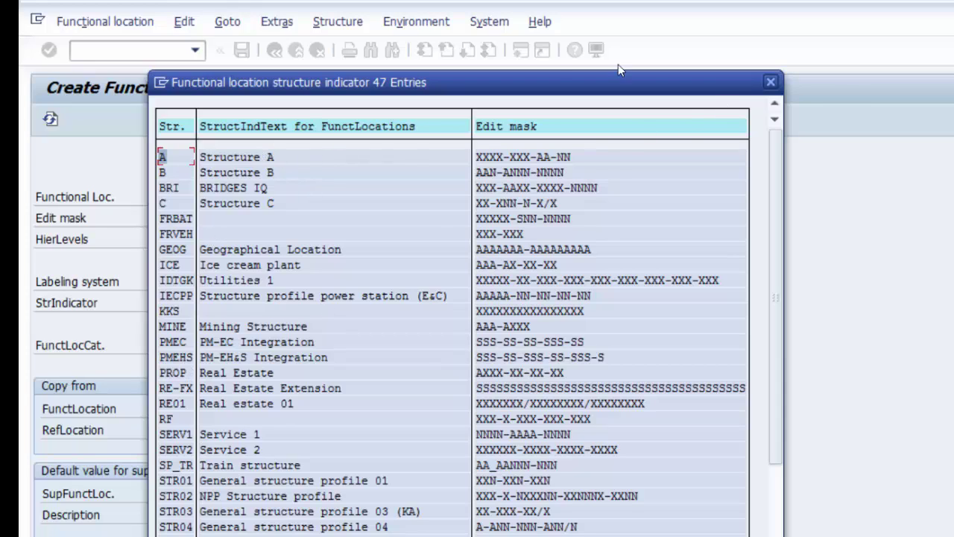
pyautogui.click(770, 82)
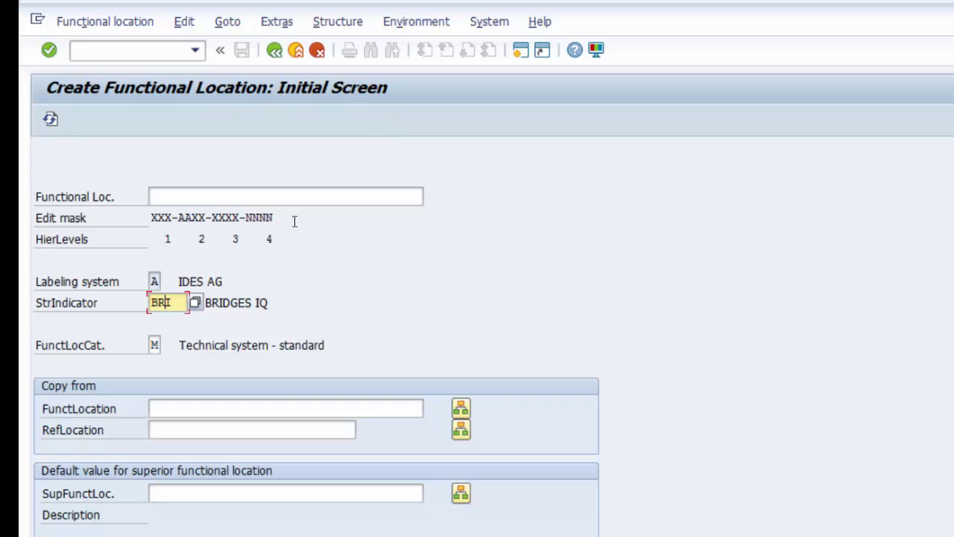
pyautogui.click(274, 50)
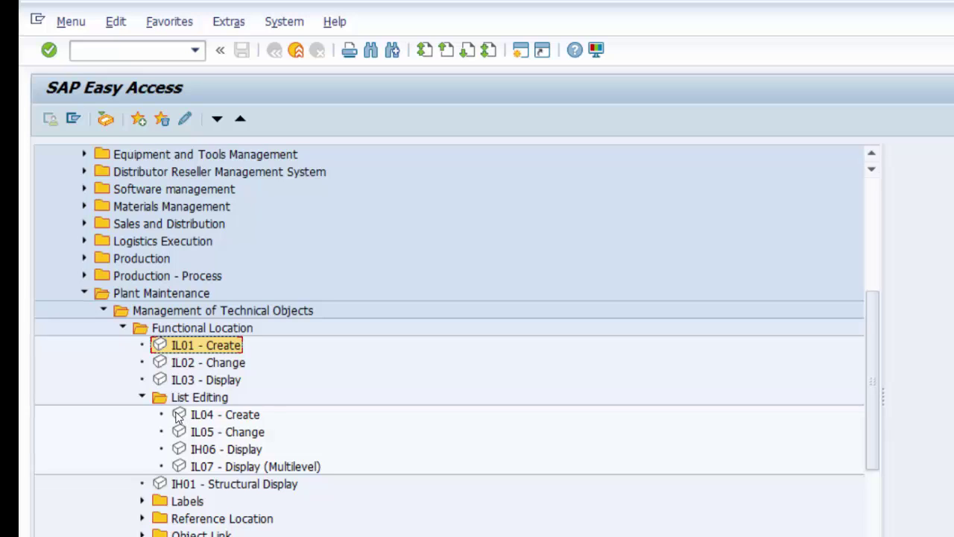
# Step: Start IL04 list entry with BRI and BRI-BRAF as the first two labels
pyautogui.doubleClick(179, 417)
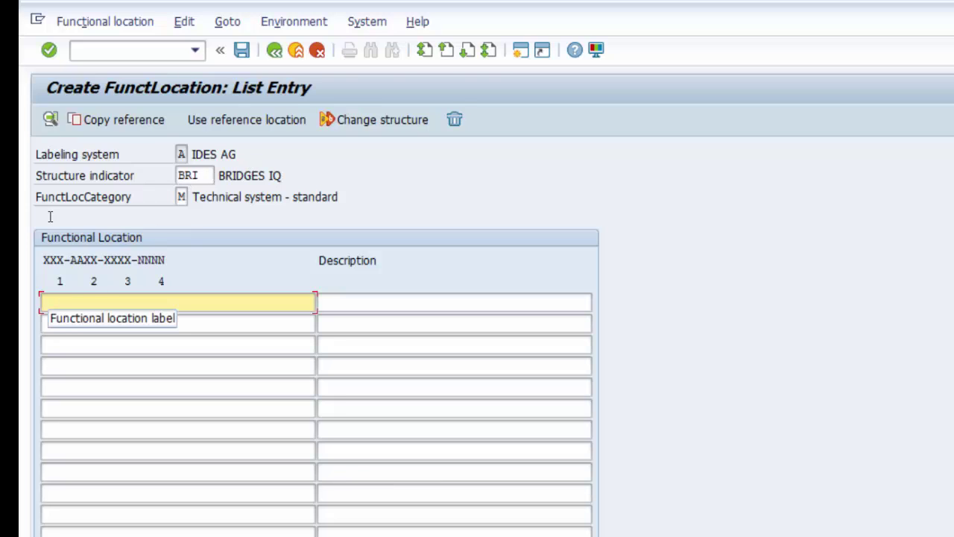
pyautogui.write('b')
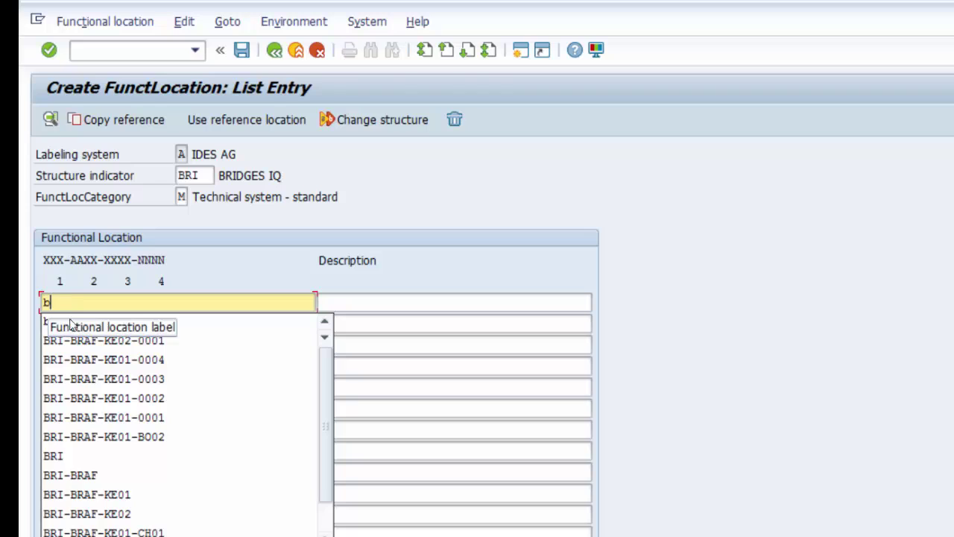
pyautogui.click(65, 455)
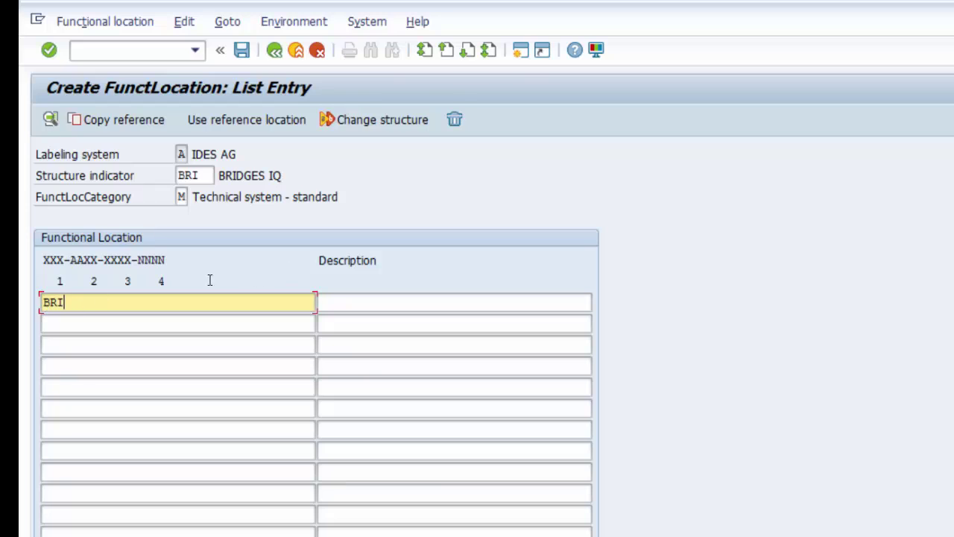
pyautogui.press('Down')
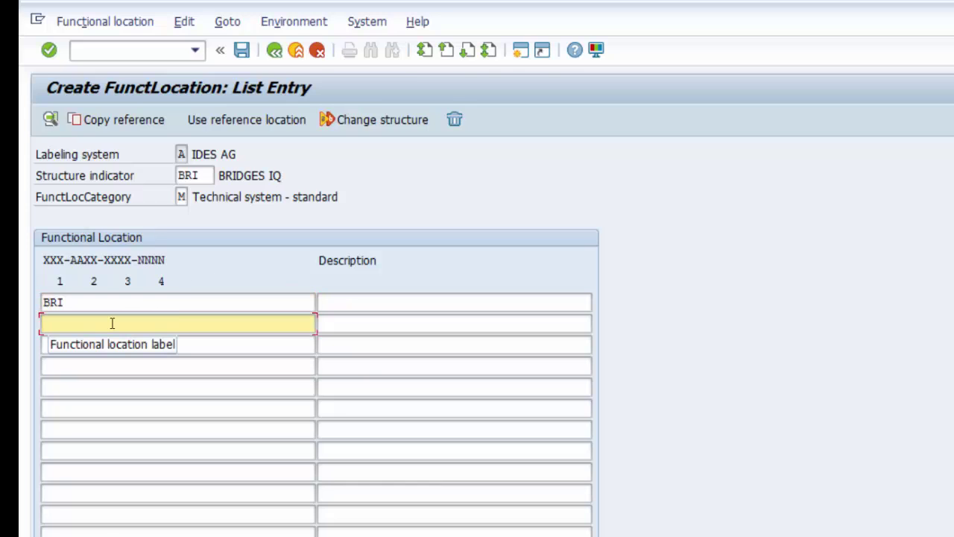
pyautogui.write('b')
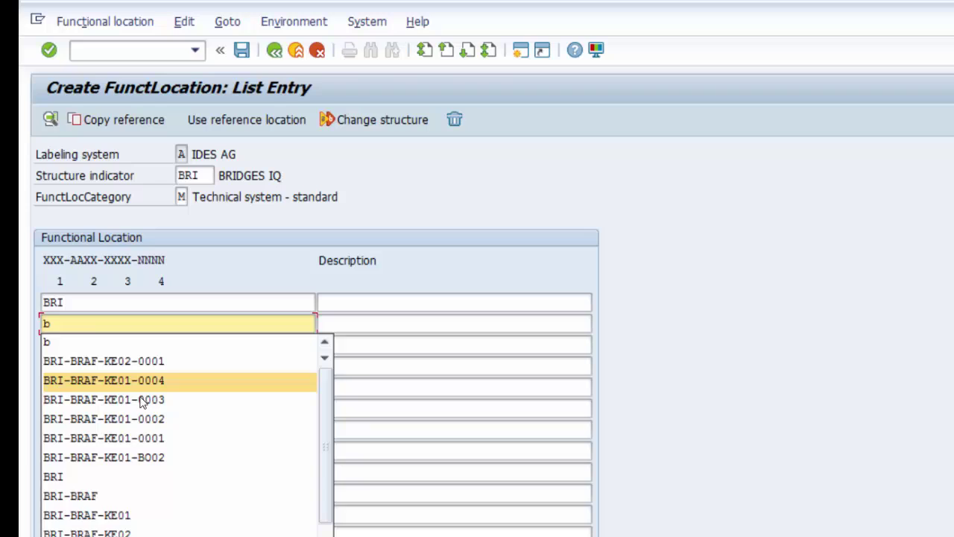
pyautogui.click(108, 496)
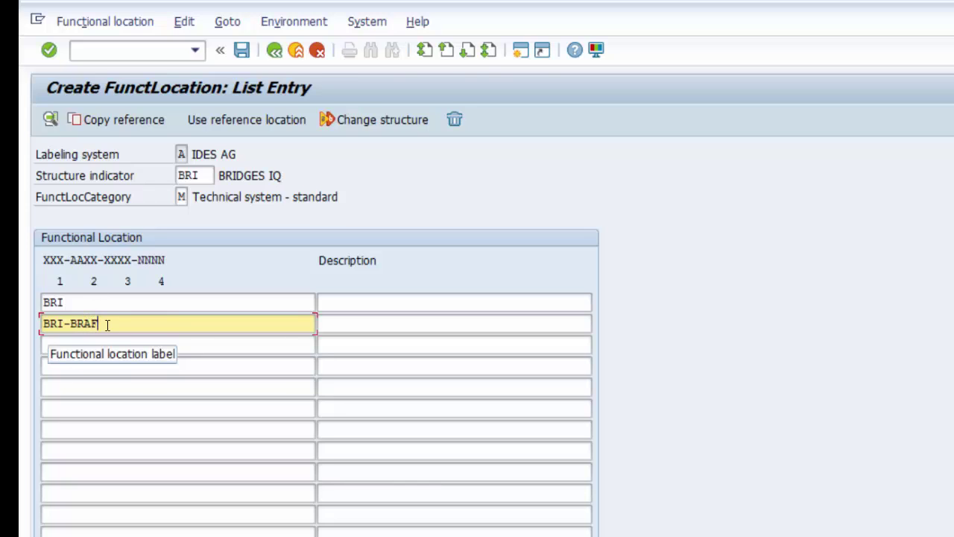
# Step: Describe BRI-BRAF as Bridges IQ Africa Region
pyautogui.click(328, 323)
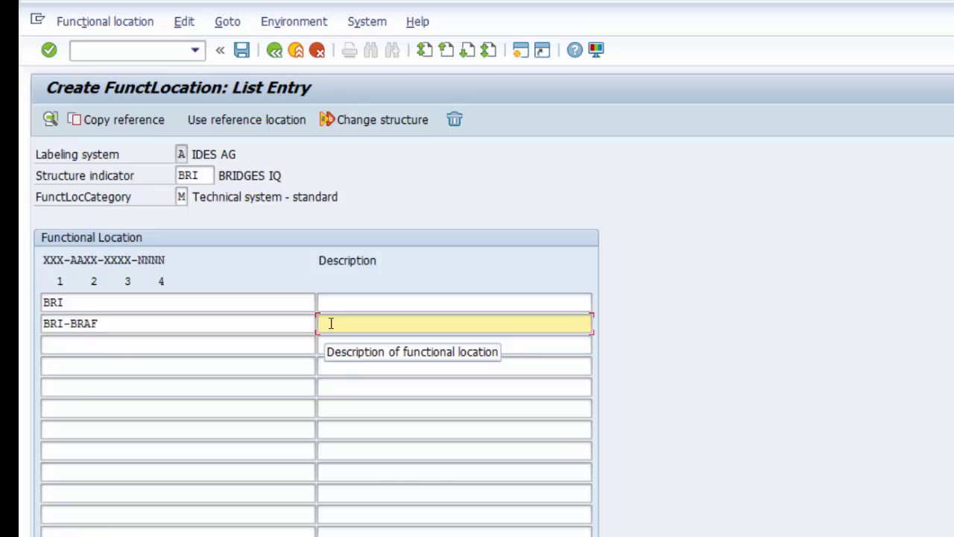
pyautogui.write('b')
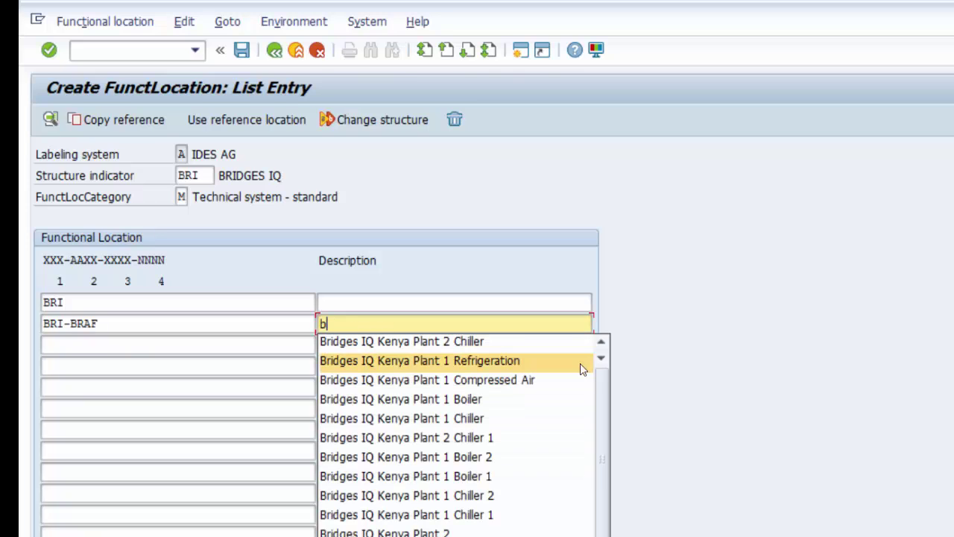
pyautogui.scroll(-1, 522, 455)
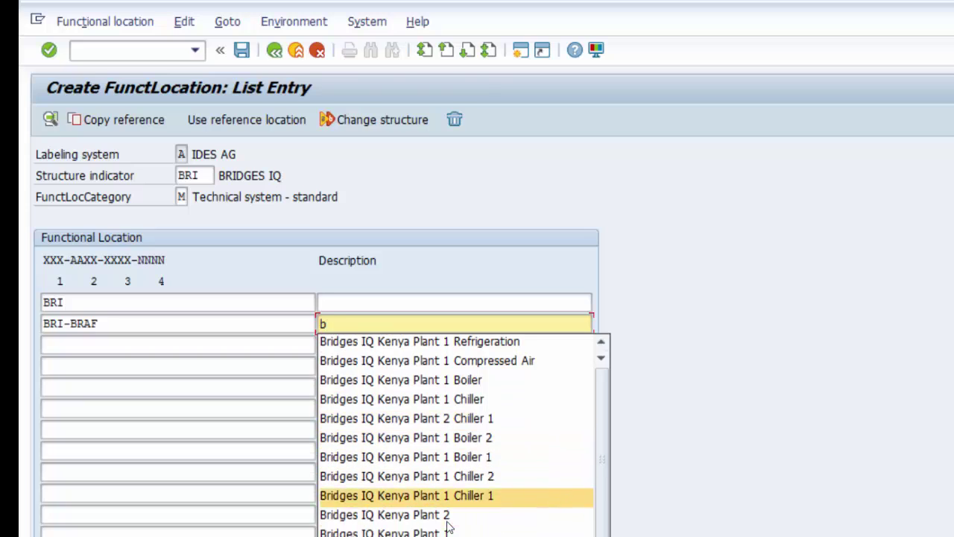
pyautogui.click(328, 398)
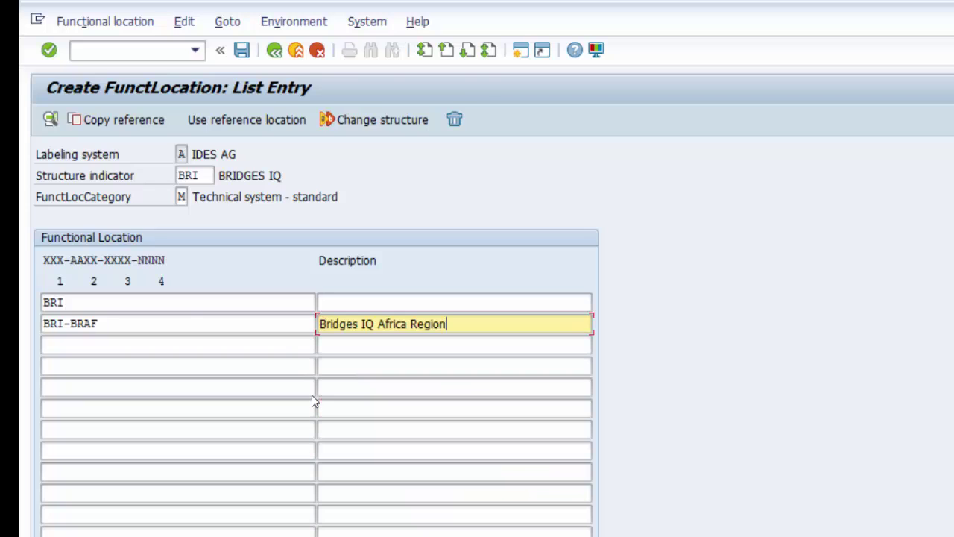
# Step: Add BRI-BRAF-KE01 described as 'bridges IQ Kenya Plant 1'
pyautogui.click(107, 343)
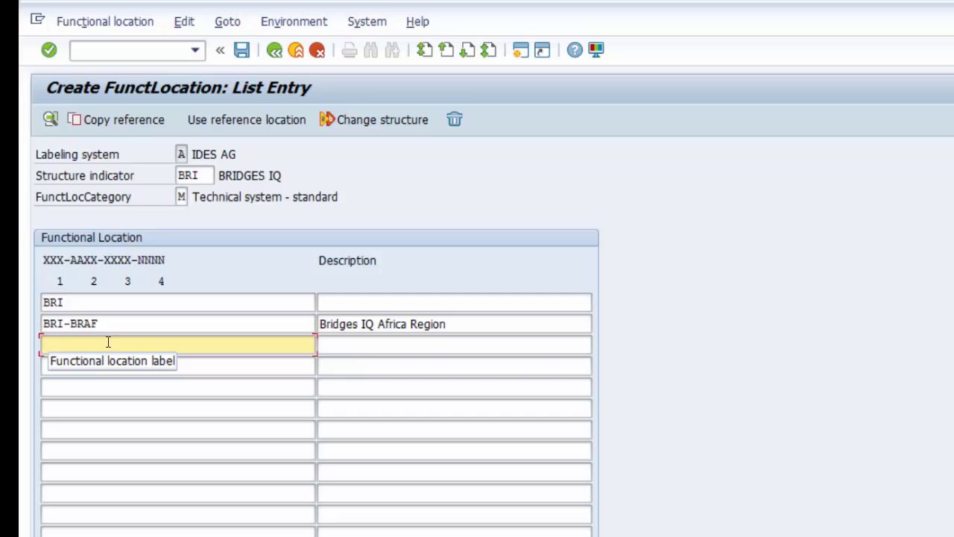
pyautogui.write('B')
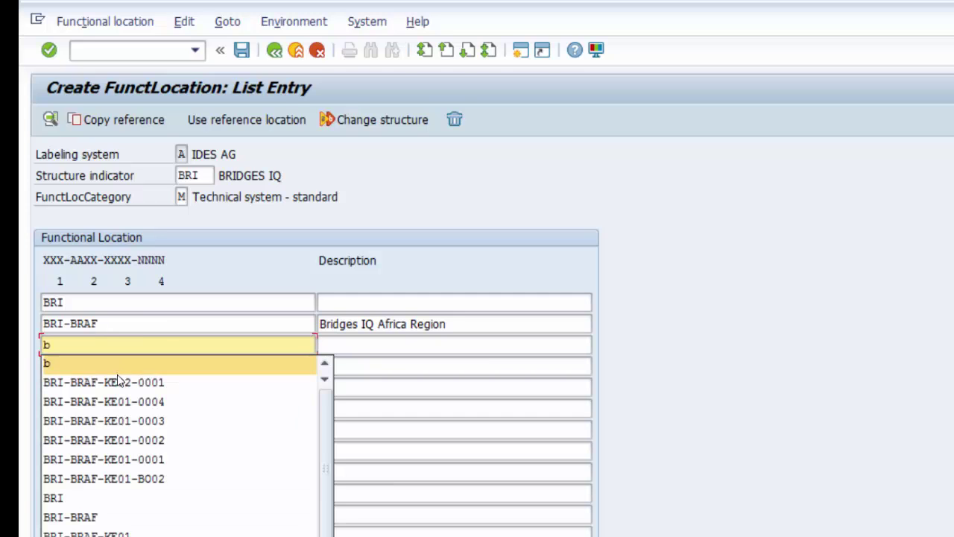
pyautogui.click(85, 532)
pyautogui.press('Tab')
pyautogui.write('b')
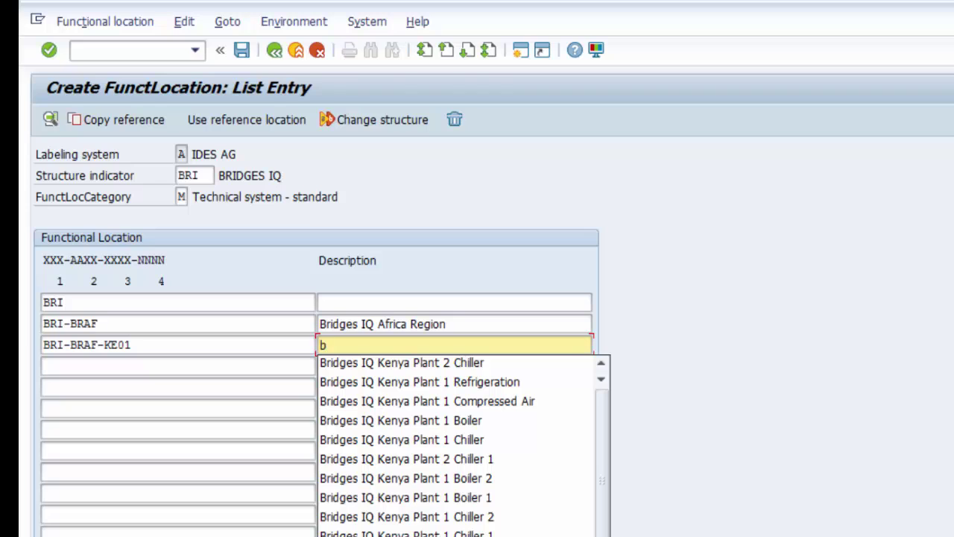
pyautogui.write('ridges IQ Kenya Plant 1')
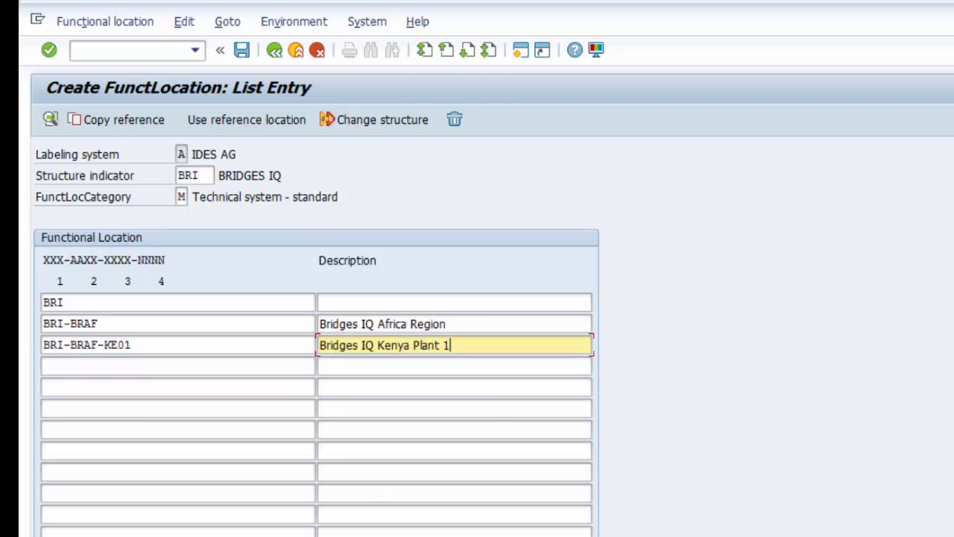
# Step: Add BRI-BRAF-KE02 described as 'bridges IQ Kenya Plant 2'
pyautogui.click(365, 365)
pyautogui.write('b')
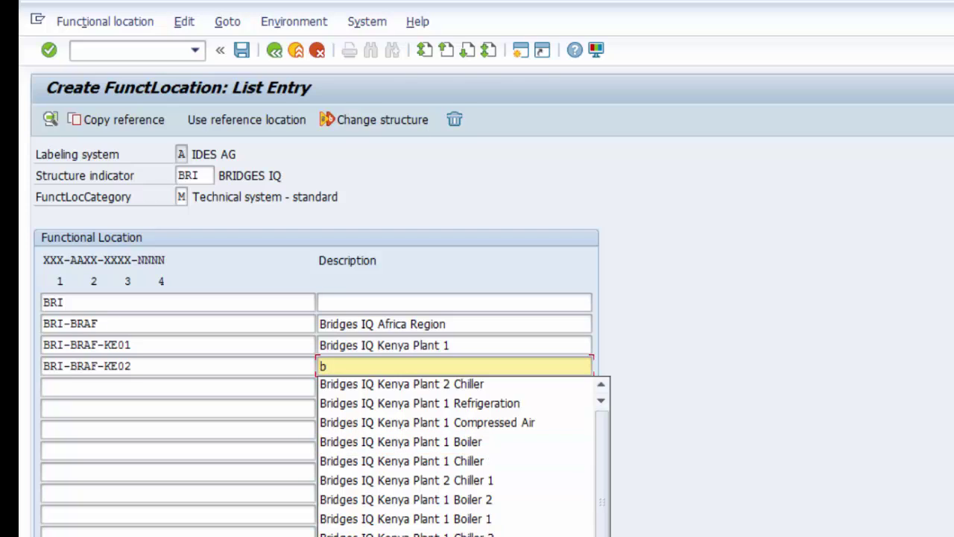
pyautogui.write('ridges IQ Kenya Plant 2')
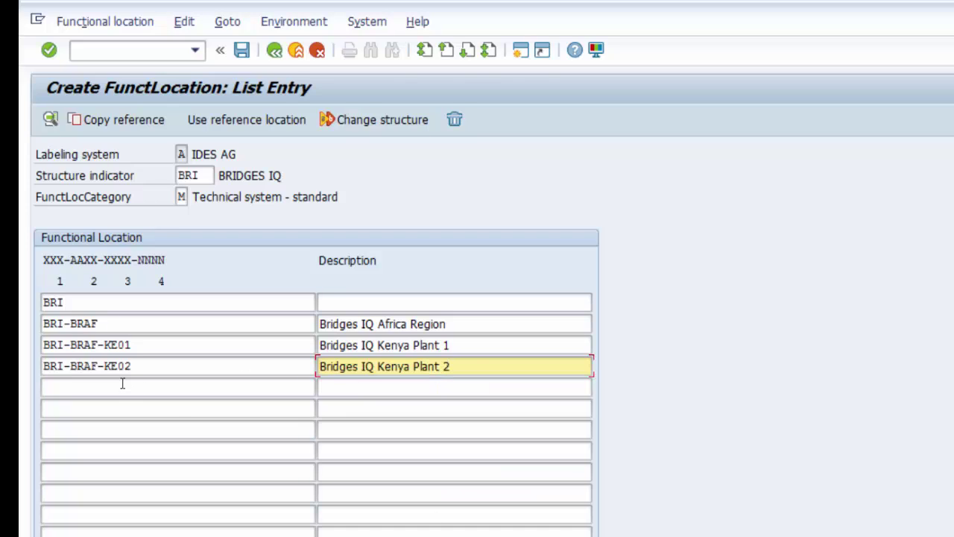
pyautogui.click(123, 383)
pyautogui.write('bal')
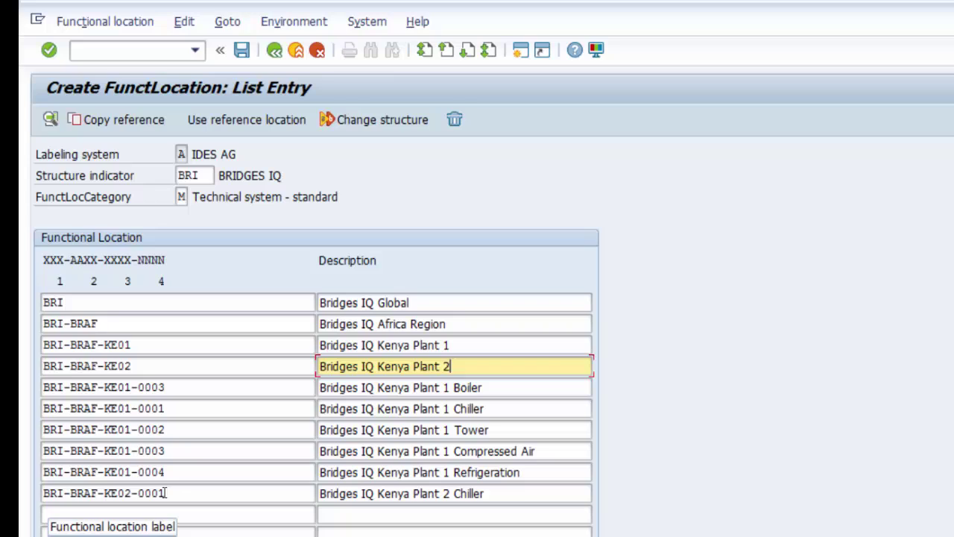
# Step: Save the list of BRI functional locations ending with Kenya Plant 2 Chiller
pyautogui.click(486, 493)
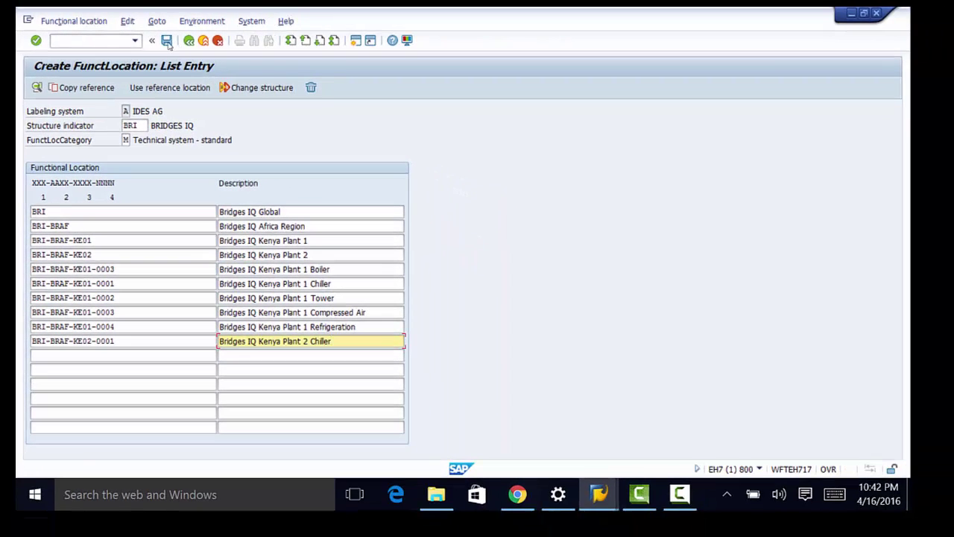
pyautogui.click(167, 41)
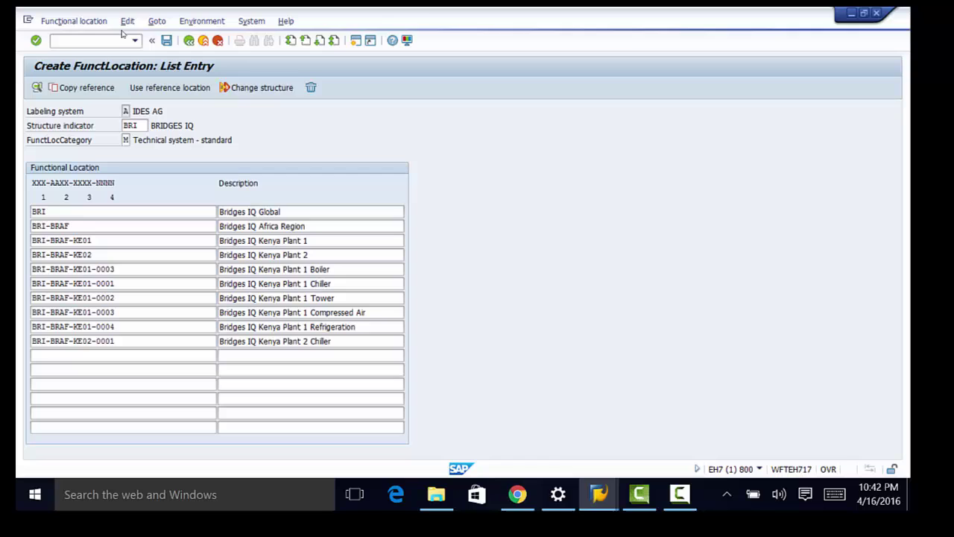